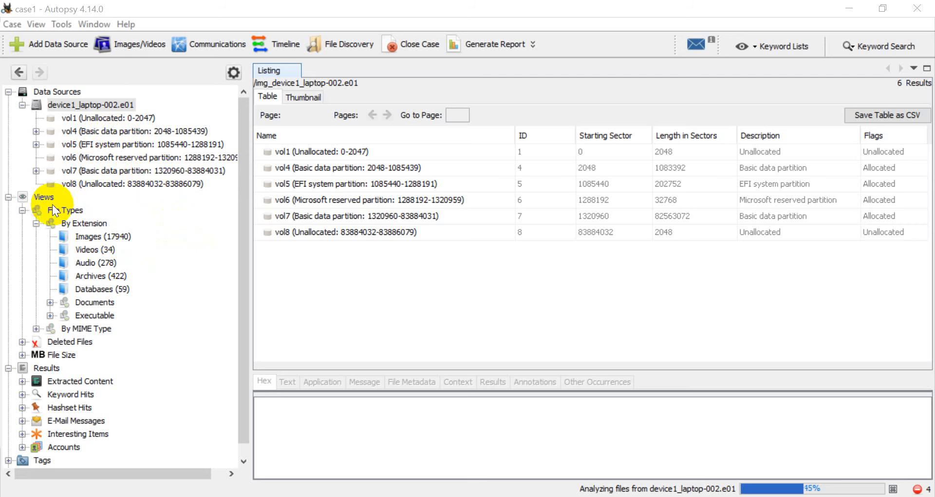
Step: Inspect the ingest module configuration for the device1_laptop-002.e01 data source and cancel without running any module
left_click(41, 197)
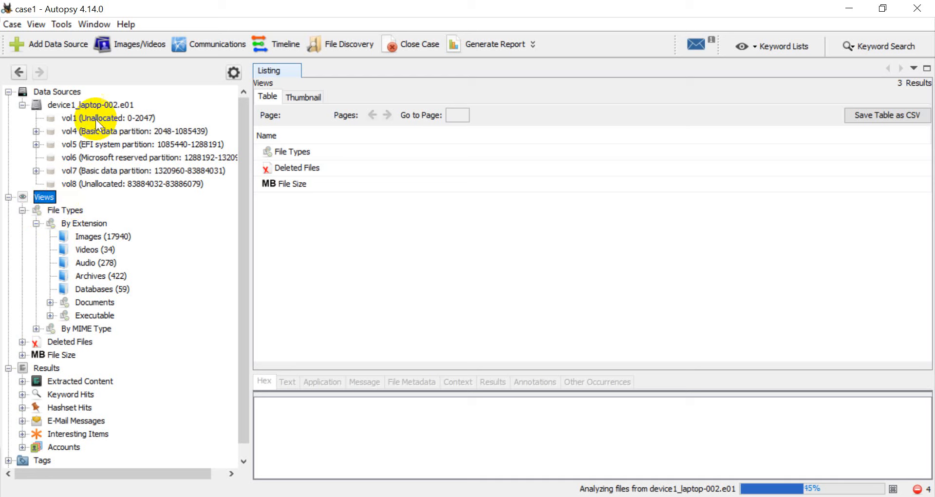
left_click(88, 104)
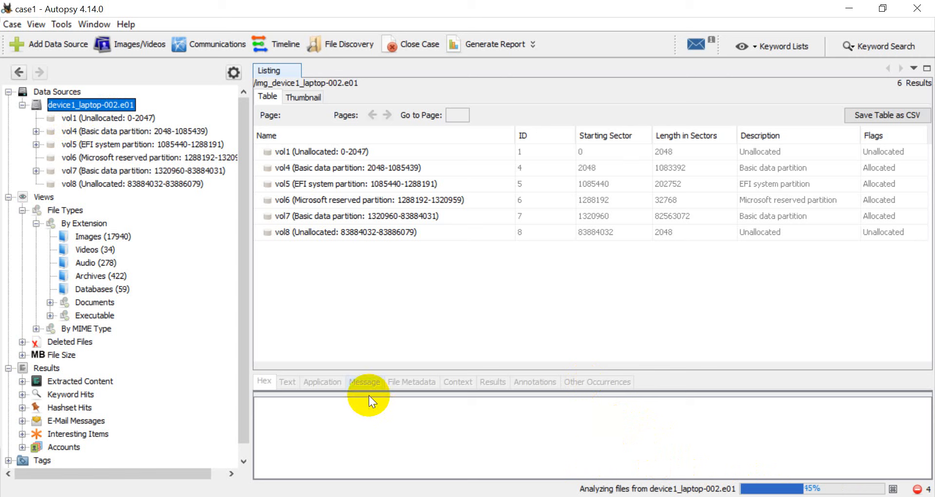
right_click(93, 106)
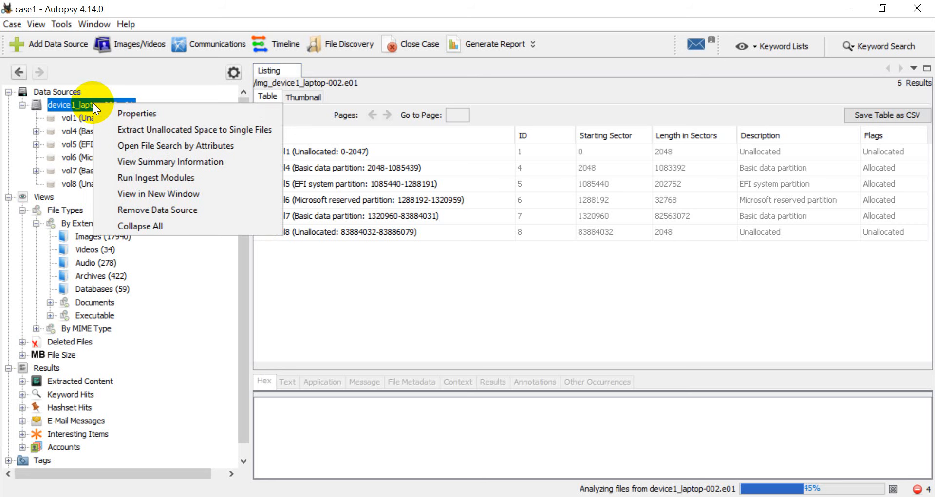
left_click(133, 177)
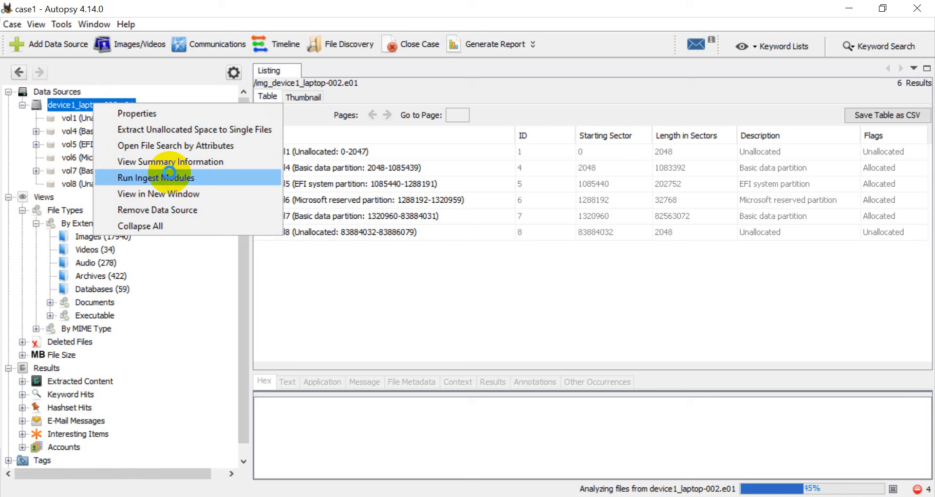
left_click(169, 178)
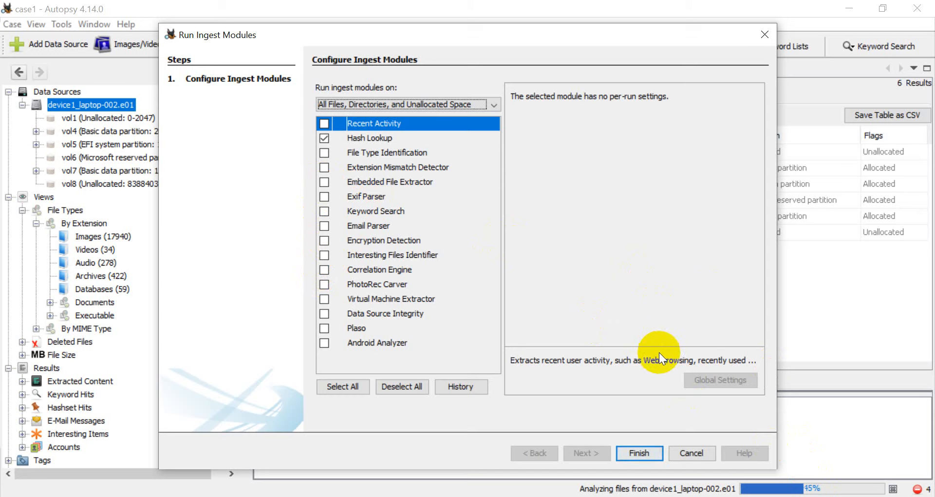
left_click(696, 453)
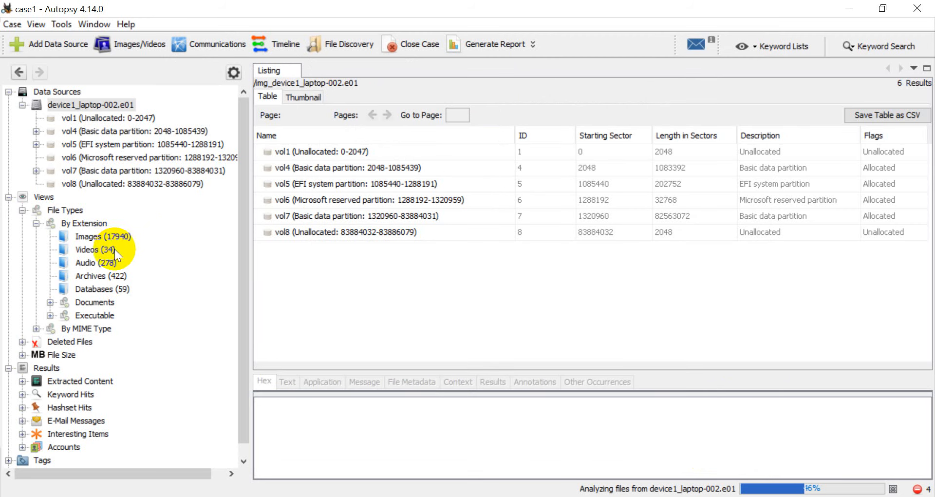
Step: Browse the image, video and audio files grouped by extension, ending on the video list
left_click(89, 236)
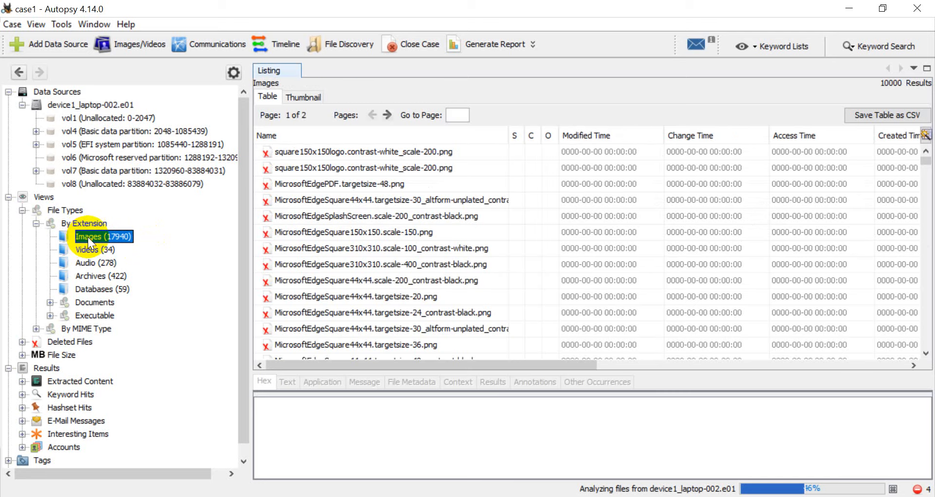
left_click(97, 248)
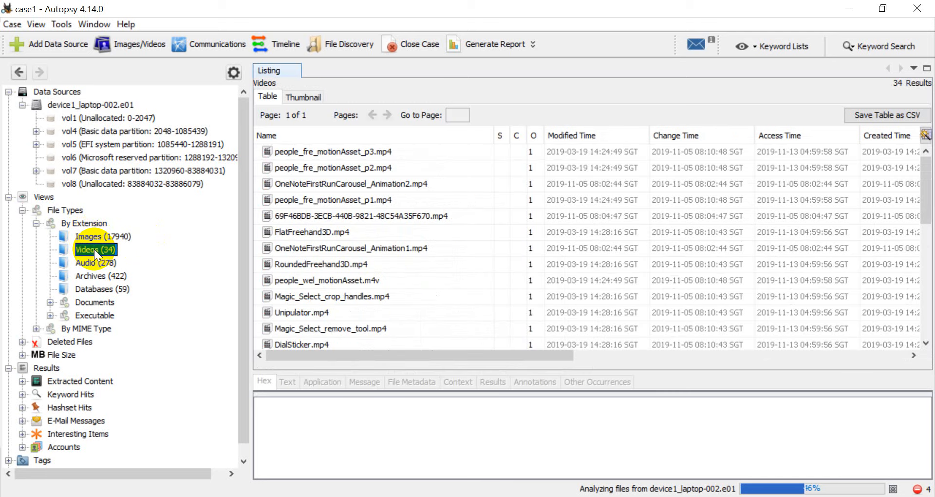
left_click(97, 265)
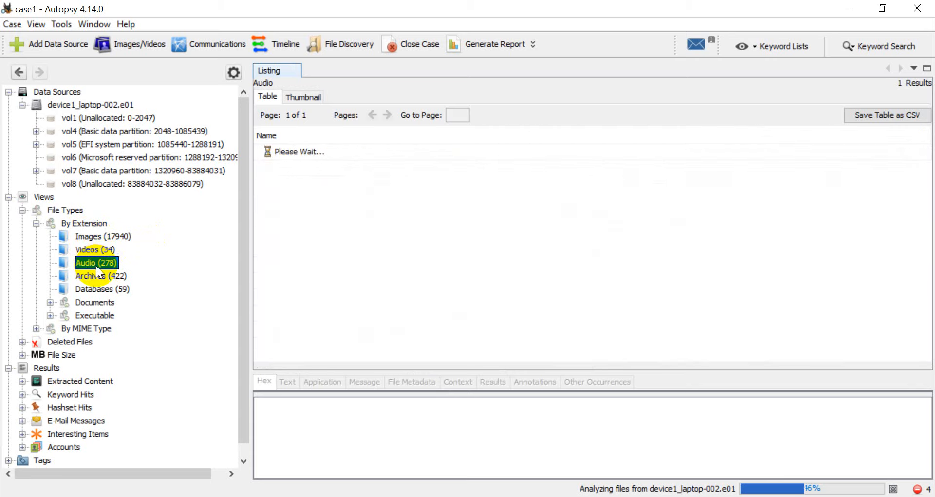
left_click(100, 253)
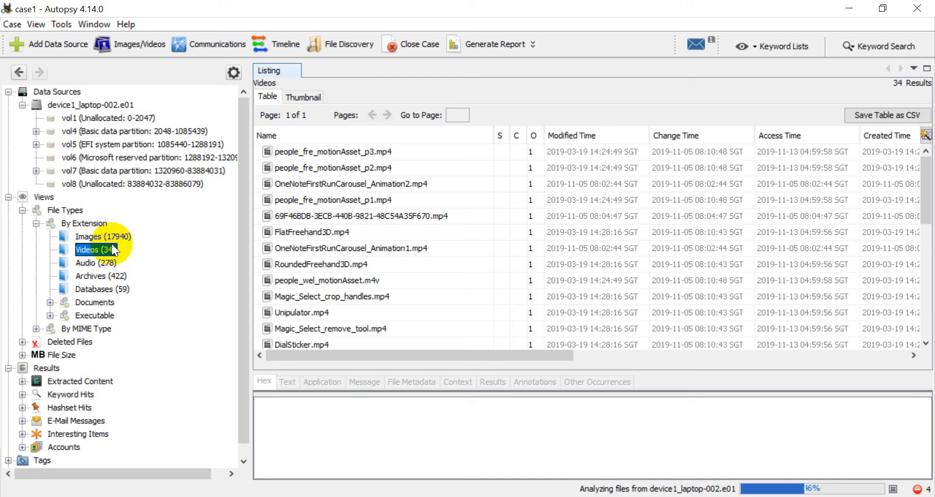
Step: Browse the contents of the vol4, vol6 and vol5 partitions of the laptop image
left_click(357, 167)
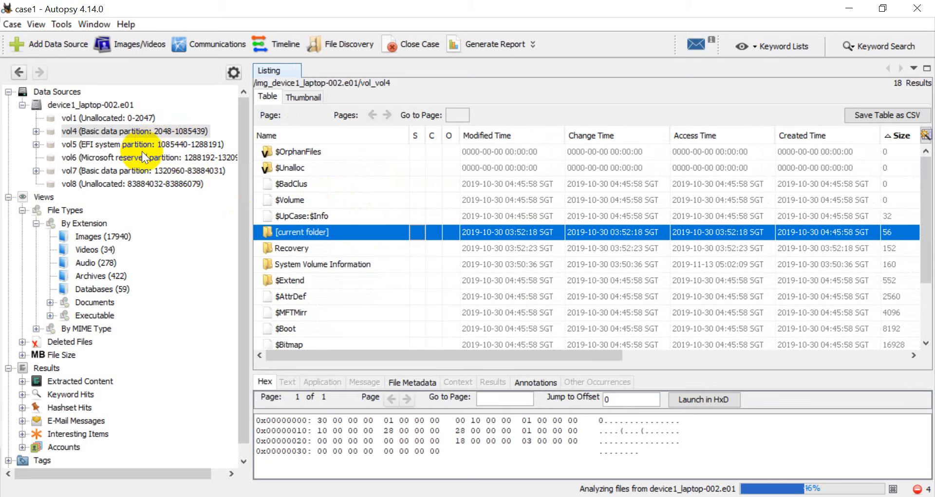
left_click(122, 156)
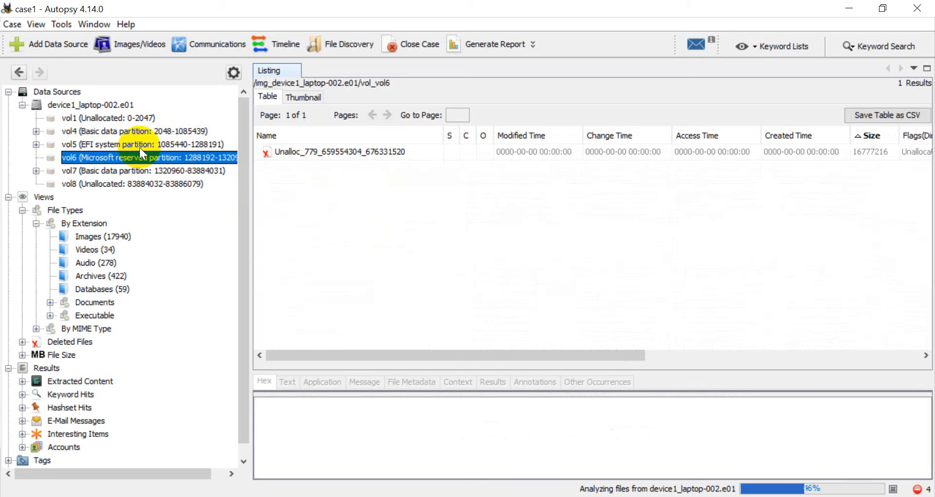
left_click(129, 143)
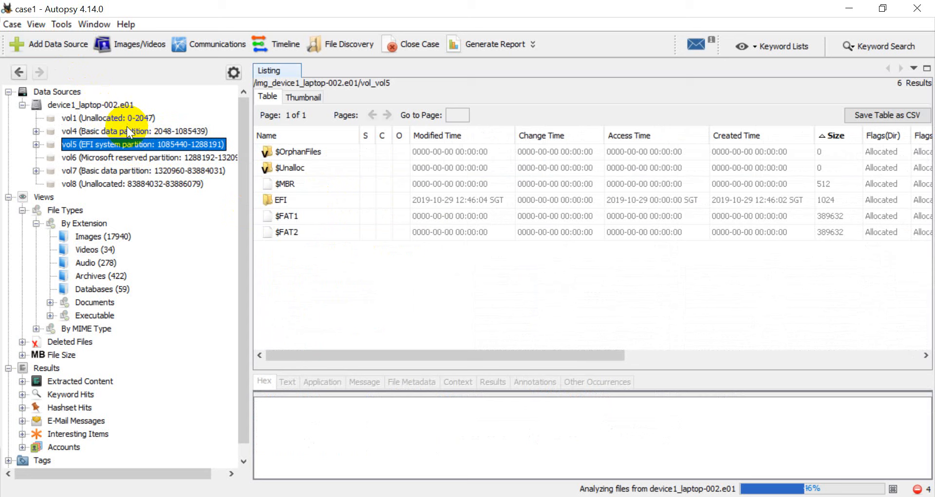
Step: Open the program options showing the hash set settings
left_click(61, 24)
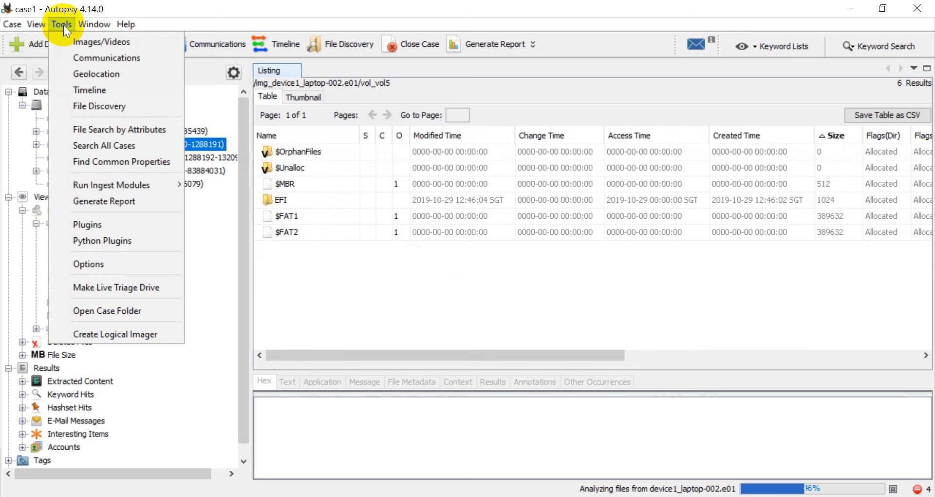
left_click(80, 263)
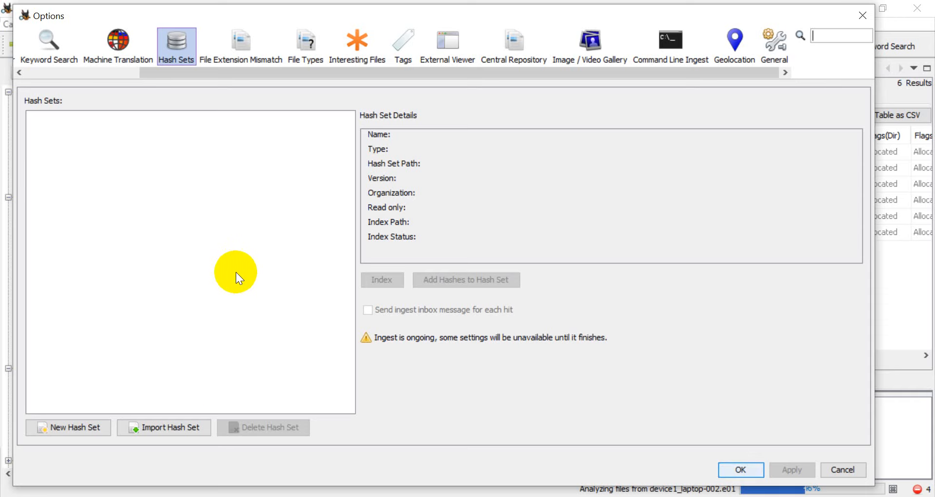
Step: Switch to Chrome and review the Autopsy hash database documentation, NIST's About the NSRL page and the Autopsy file browsing page
left_click(201, 496)
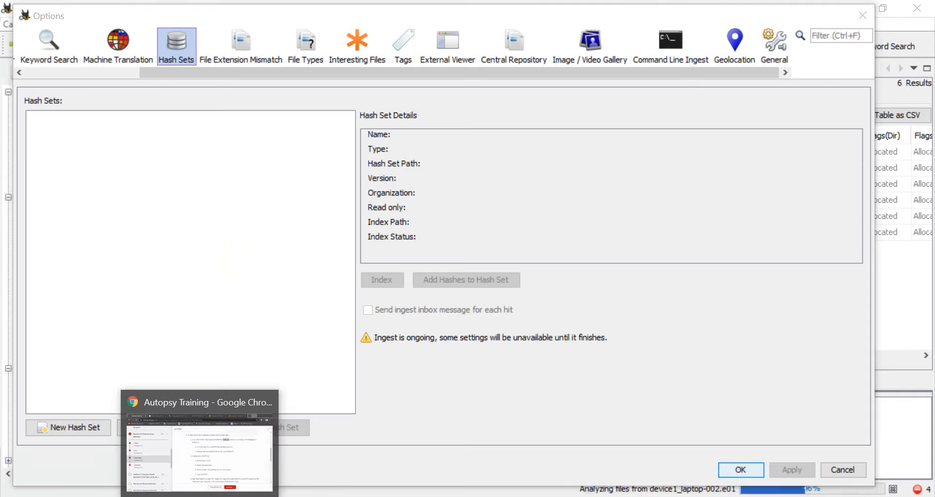
left_click(215, 445)
left_click(571, 11)
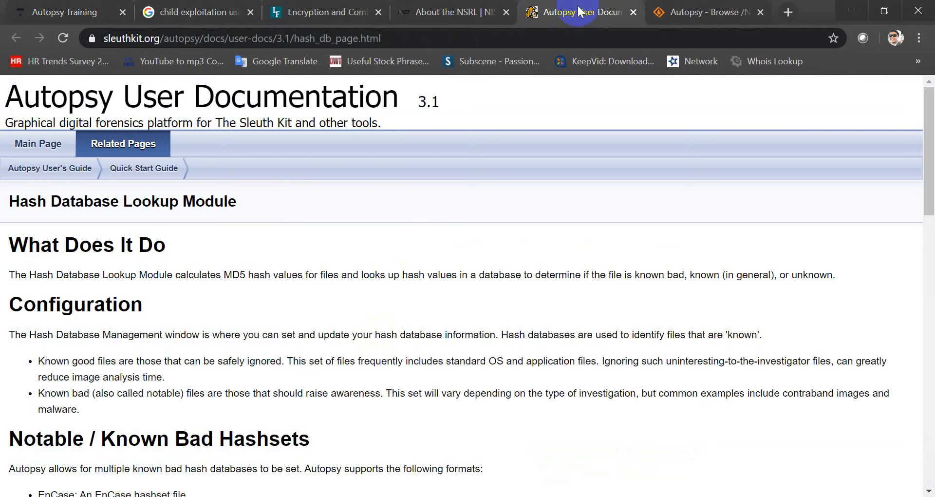
left_click(455, 7)
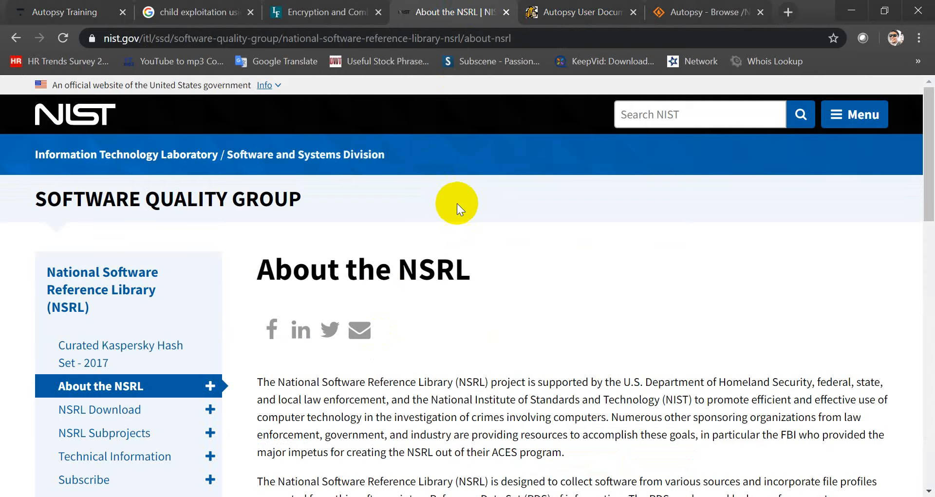
scroll(460, 203, "down", 1)
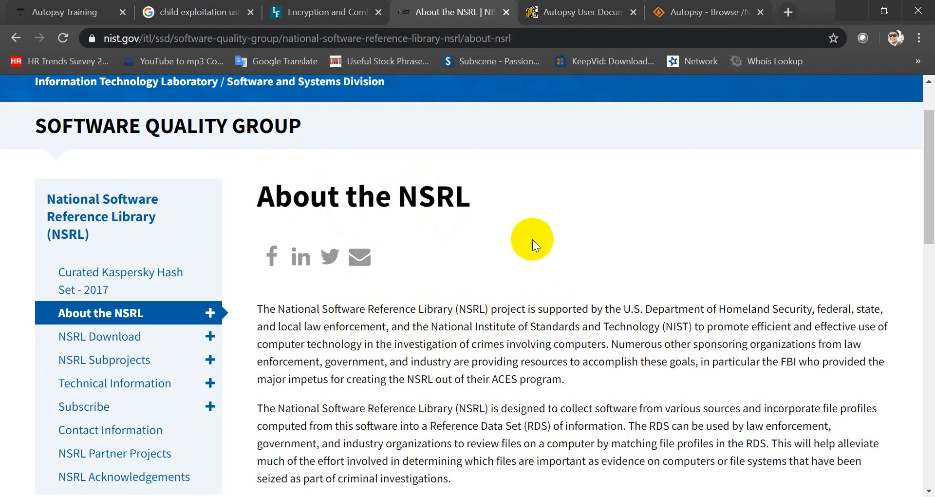
left_click(585, 13)
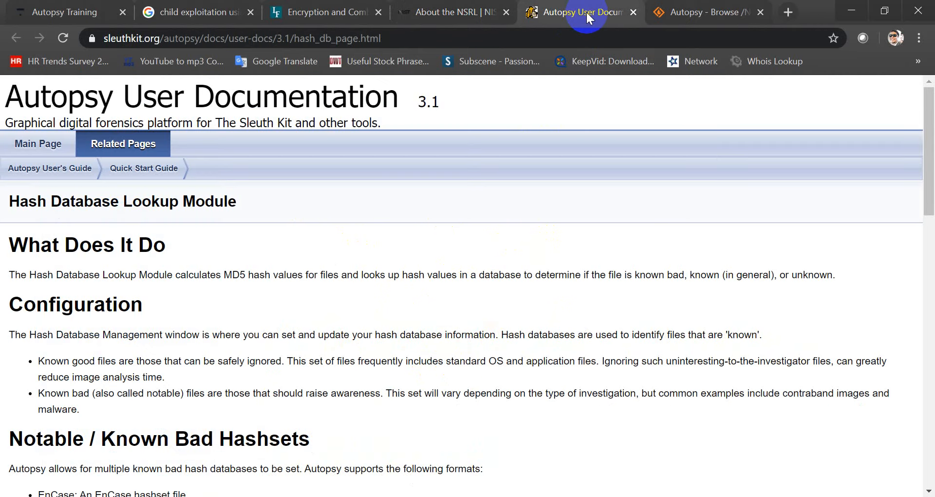
left_click(692, 11)
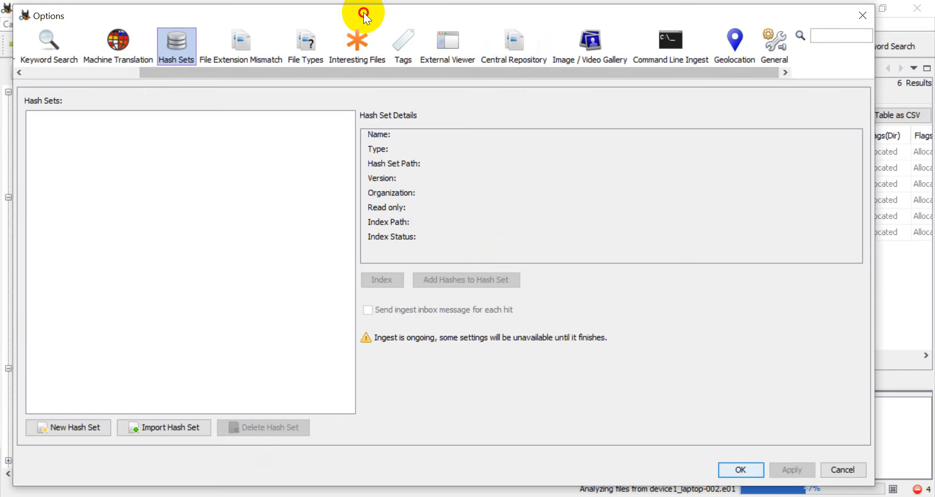
Step: Try importing NSRLFile-266m-computer.txt-md5.idx from the NSRL-266m-computer-Autopsy folder as a hash set, and cancel the import and options
left_click_drag(364, 13, 391, 21)
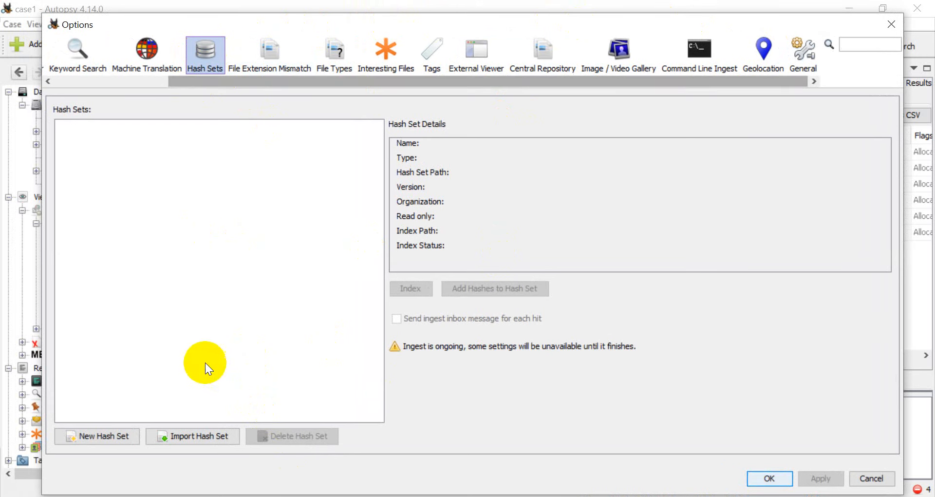
left_click(196, 437)
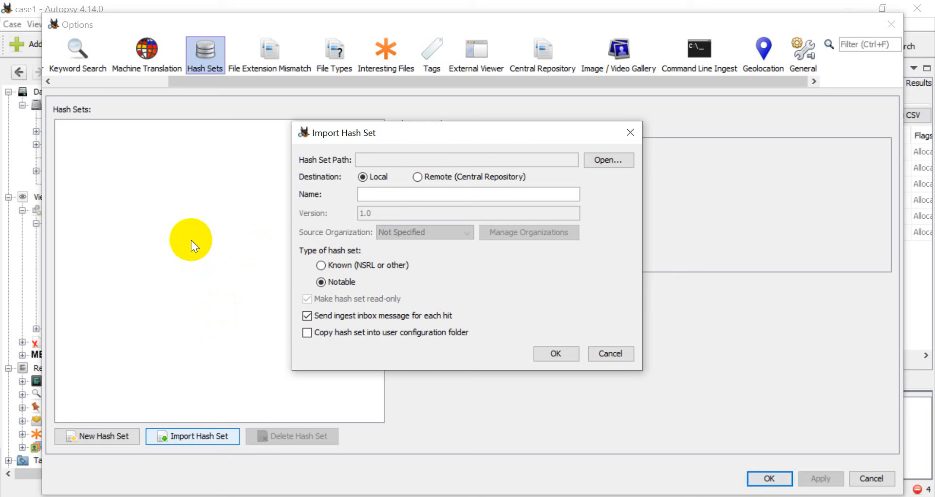
left_click(615, 161)
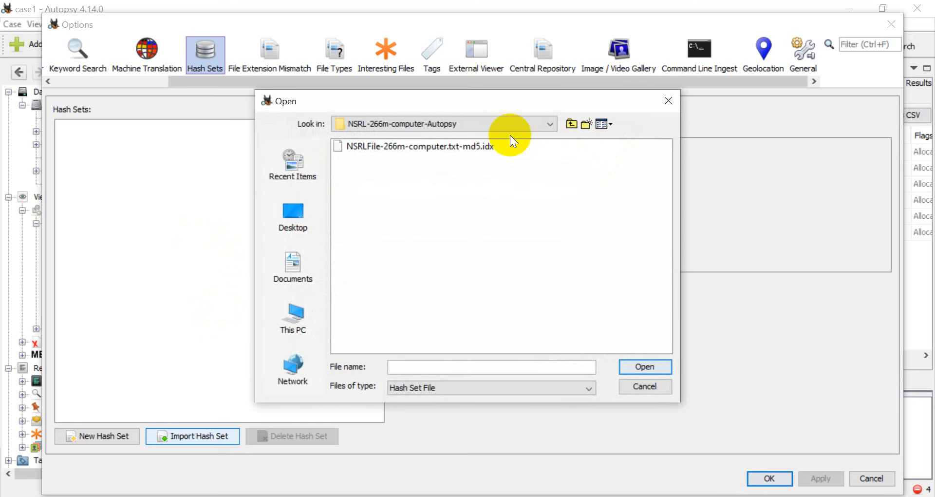
left_click(568, 125)
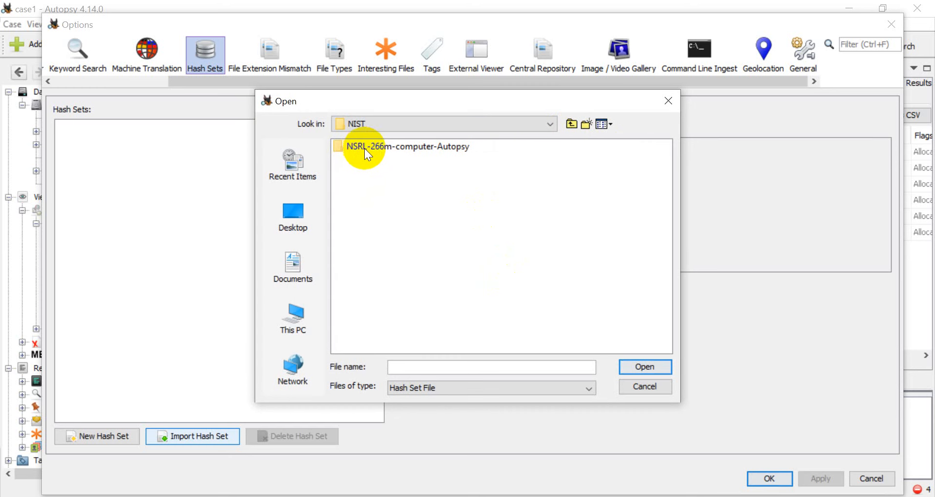
left_click(404, 147)
double_click(405, 147)
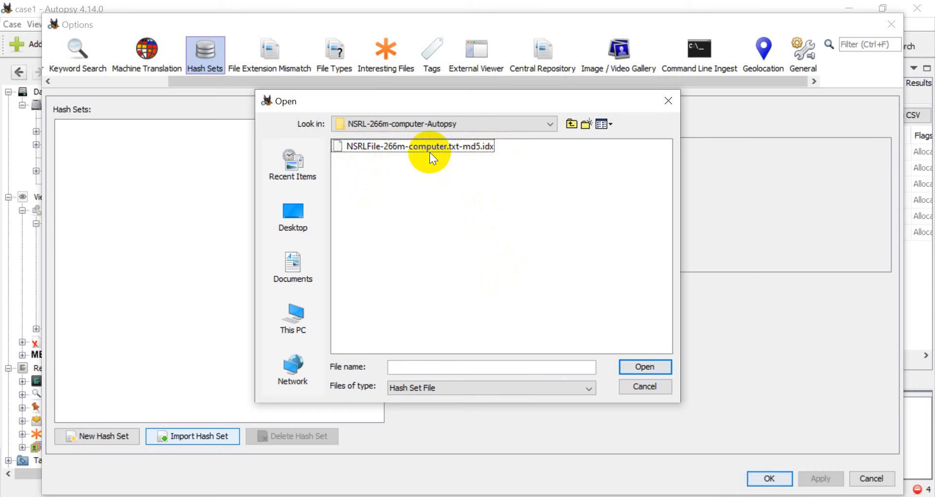
left_click(410, 147)
left_click(651, 370)
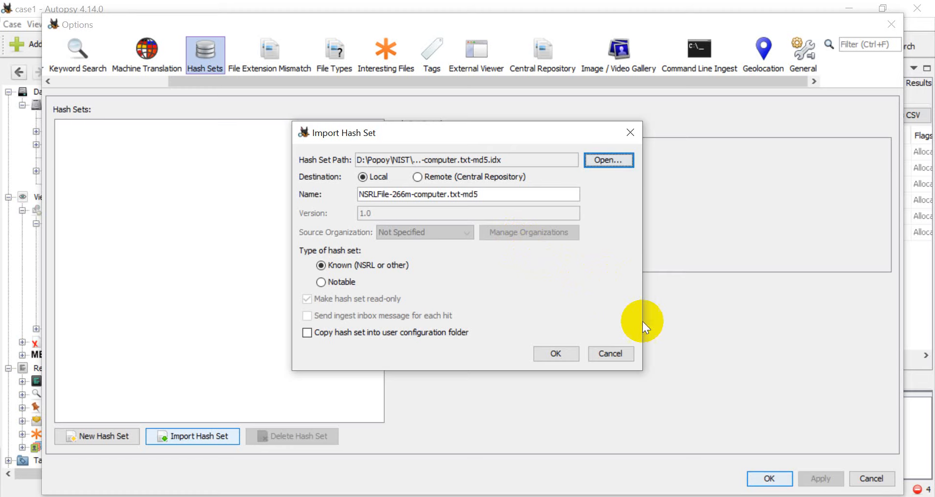
left_click(611, 353)
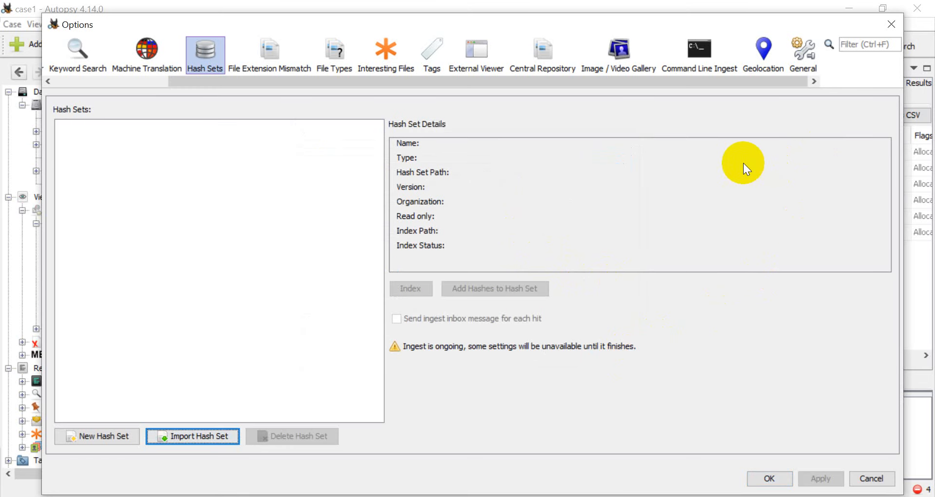
left_click(872, 478)
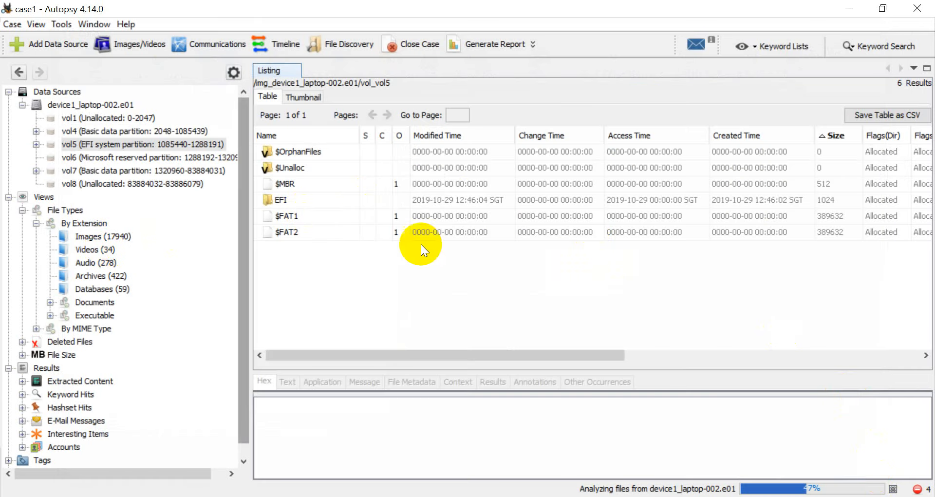
Step: List the videos by extension and preview RoundedFreehand3D.mp4
left_click(57, 222)
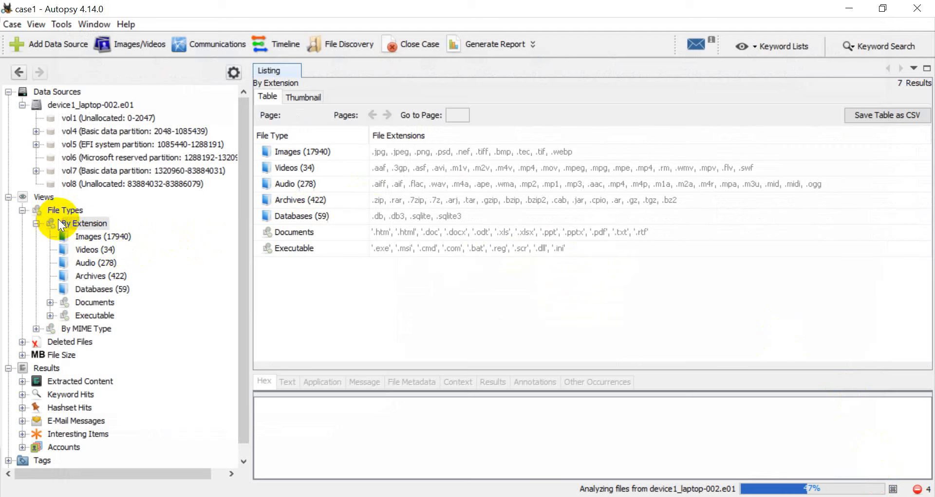
left_click(84, 236)
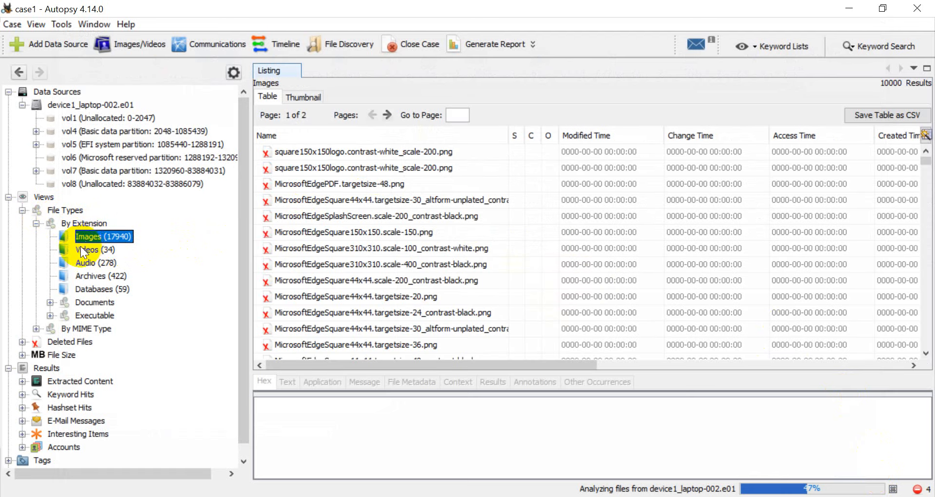
left_click(81, 247)
left_click(310, 247)
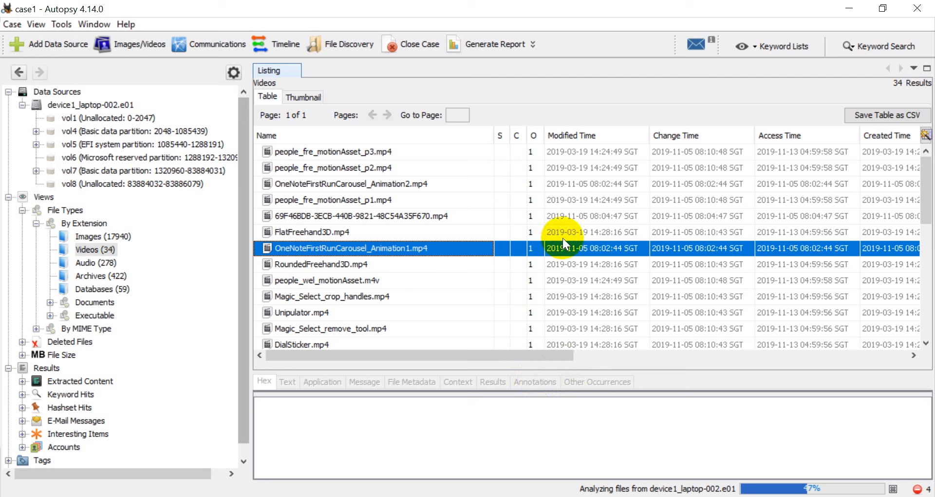
key("Down")
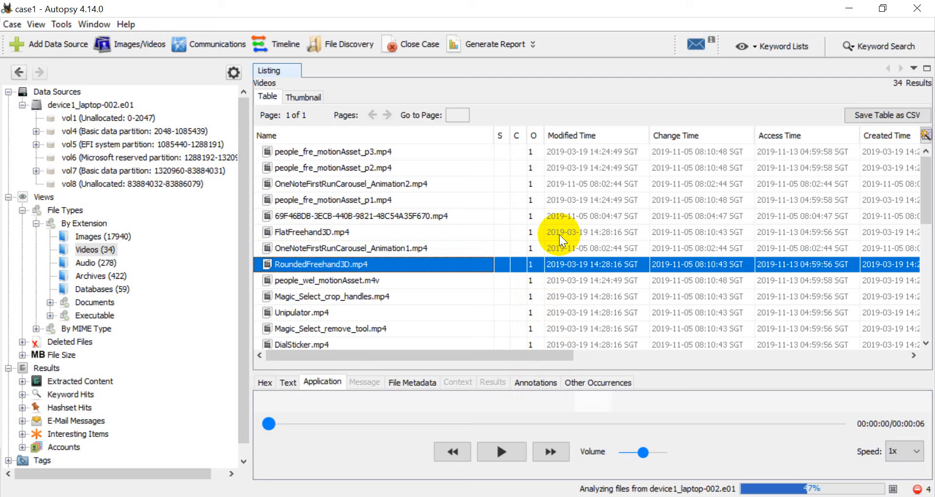